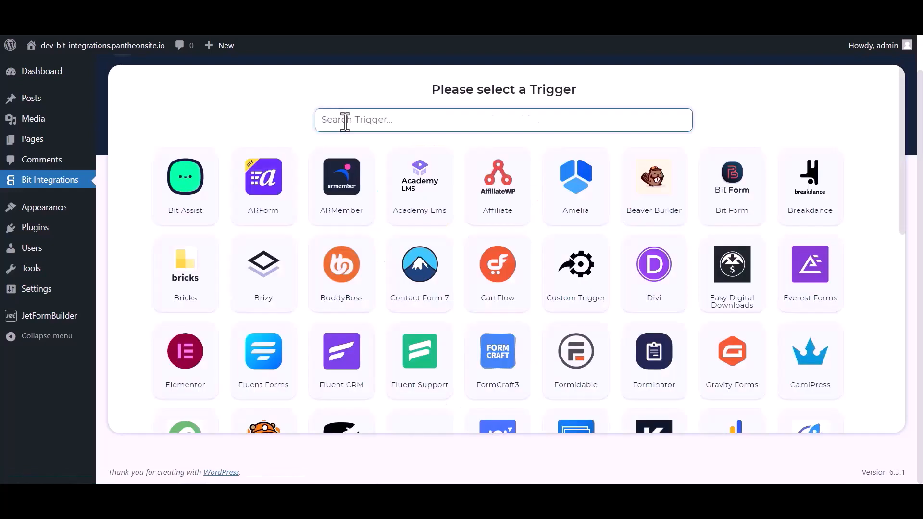
Step: Search the triggers for jet and choose JetForm Builder as the integration's trigger
{"action": "left_click", "coordinate": [347, 120]}
{"action": "type", "text": "jet"}
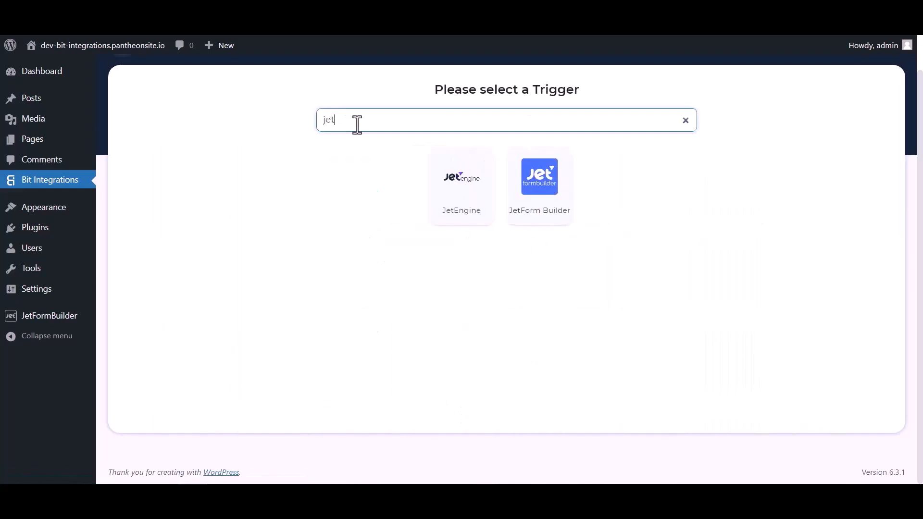
{"action": "left_click", "coordinate": [541, 206]}
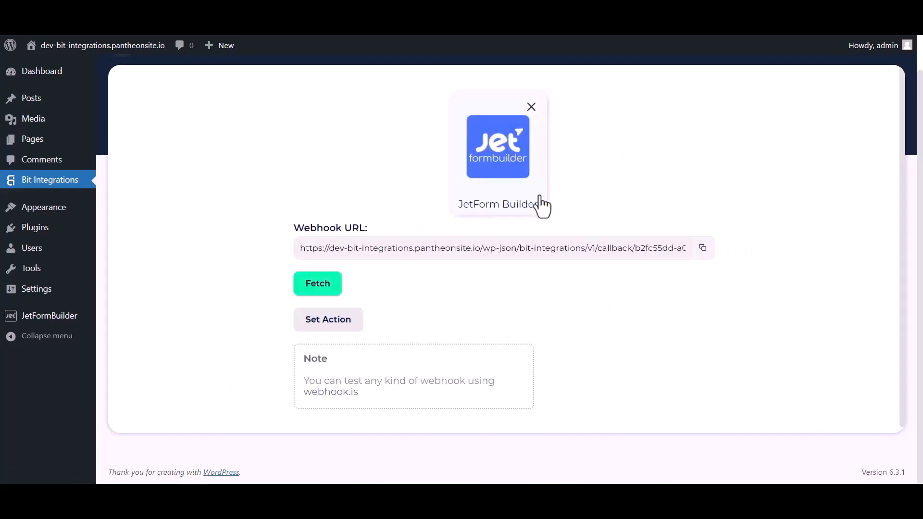
Step: Copy the JetForm Builder webhook URL and start fetching the form response
{"action": "left_click", "coordinate": [702, 248]}
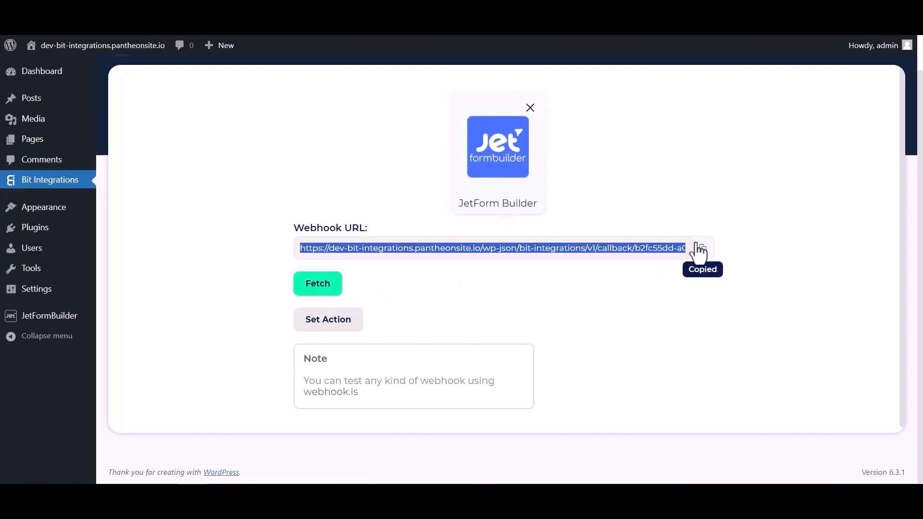
{"action": "left_click", "coordinate": [326, 290]}
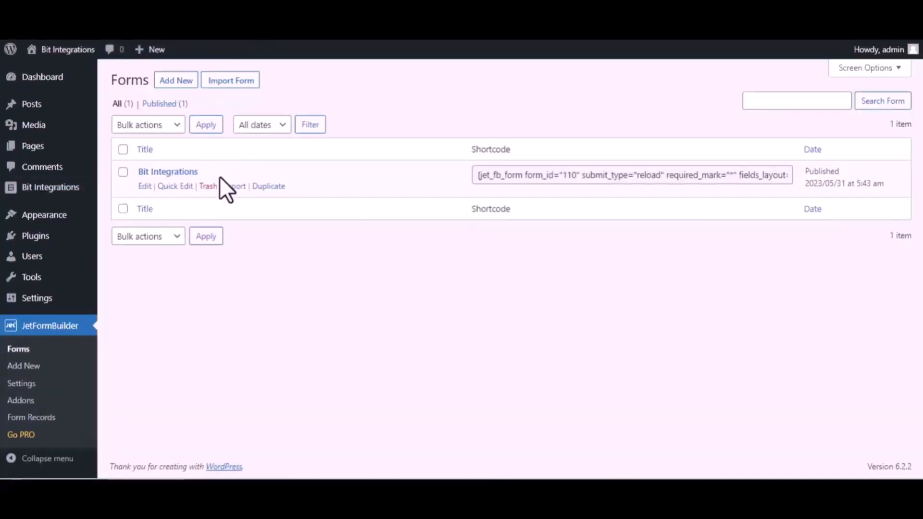
Step: Open the Bit Integrations form for editing and change its first post submit action to Call Webhook
{"action": "left_click", "coordinate": [144, 188]}
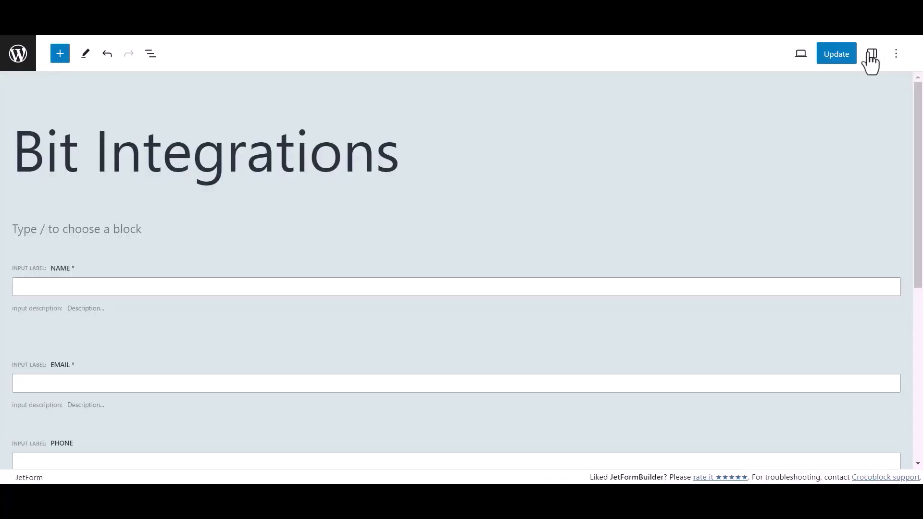
{"action": "left_click", "coordinate": [870, 53]}
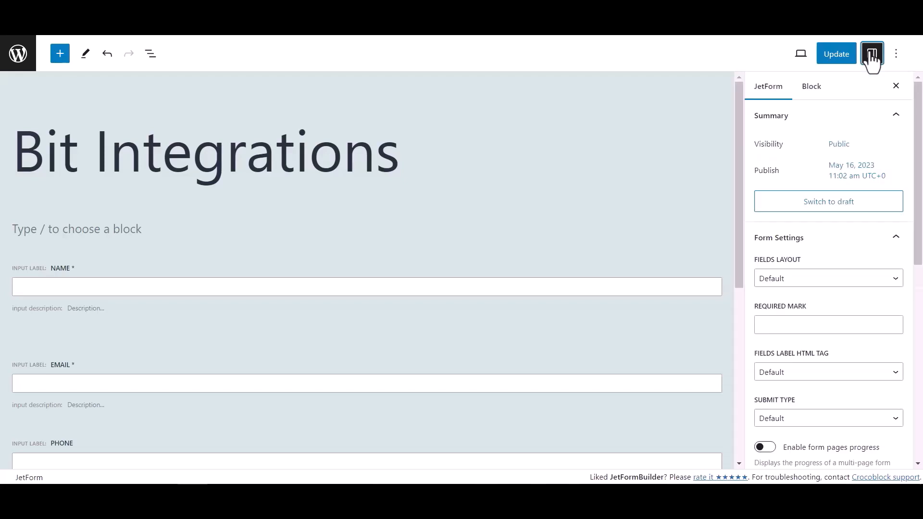
{"action": "scroll", "coordinate": [801, 267], "scroll_direction": "down", "scroll_amount": 5}
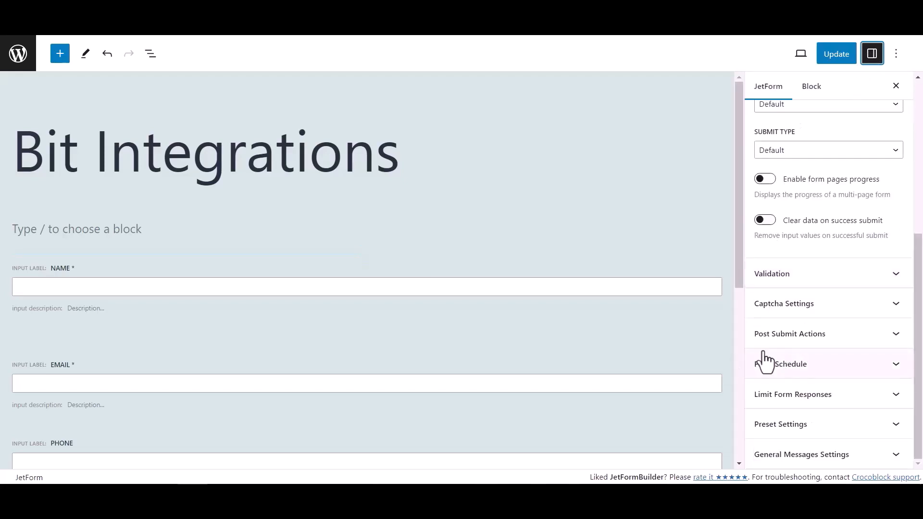
{"action": "left_click", "coordinate": [866, 336]}
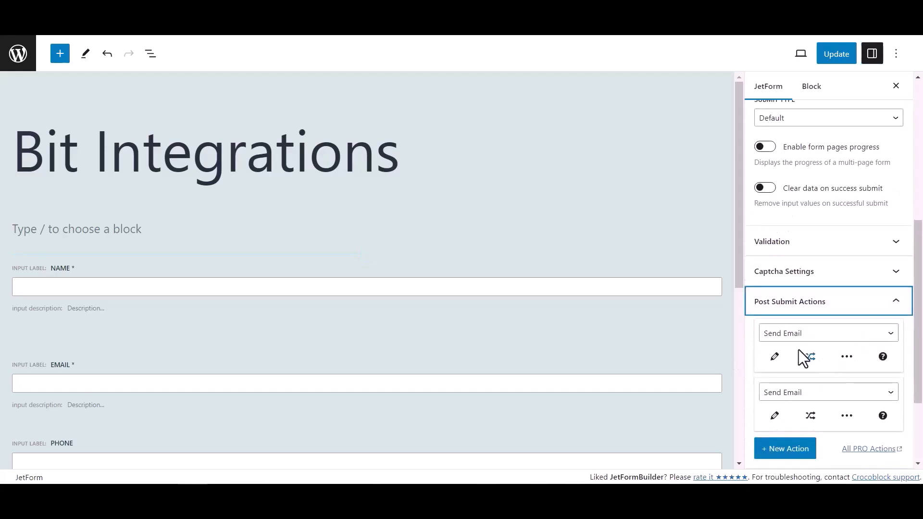
{"action": "left_click", "coordinate": [797, 337]}
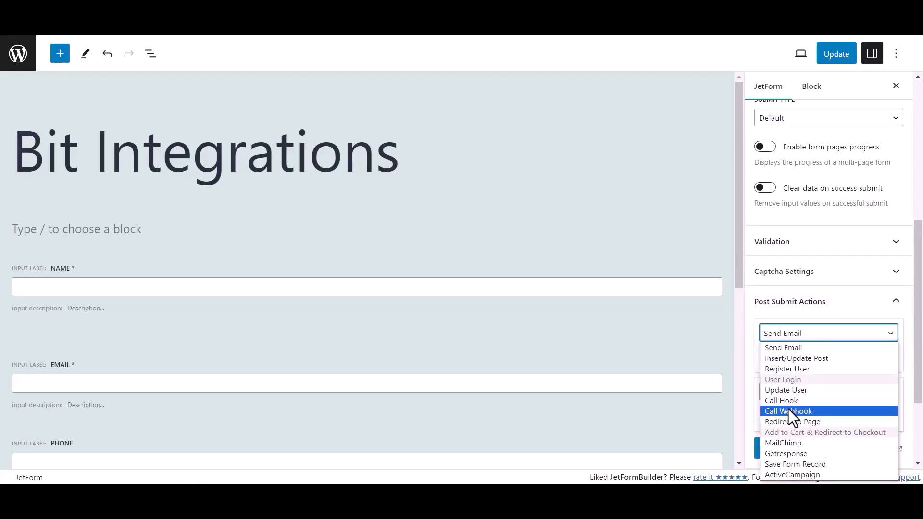
{"action": "left_click", "coordinate": [789, 411]}
Step: Paste the copied webhook URL into the Call Webhook action and update the form
{"action": "left_click", "coordinate": [784, 358]}
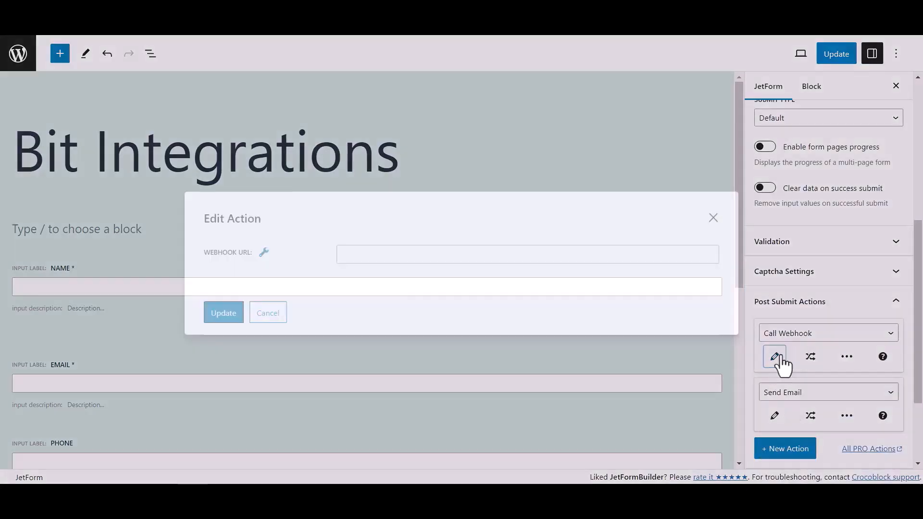
{"action": "left_click", "coordinate": [427, 256]}
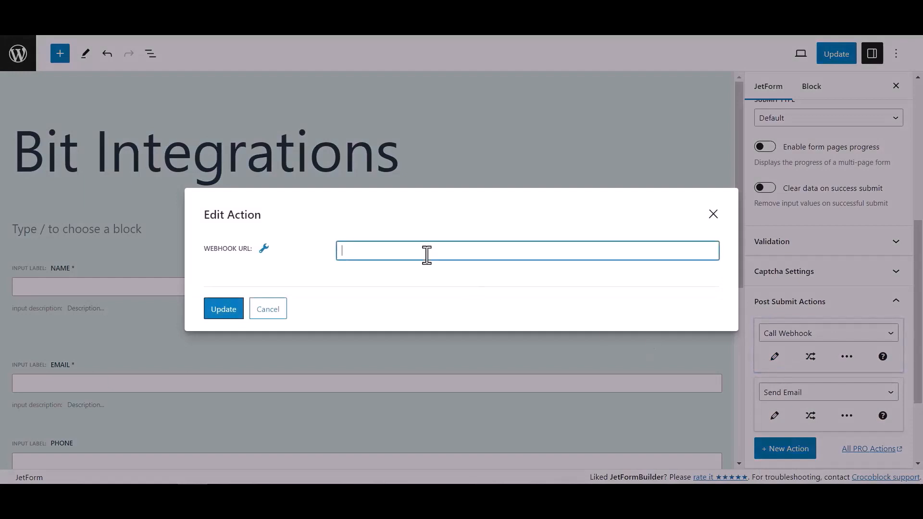
{"action": "key", "text": "ctrl+v"}
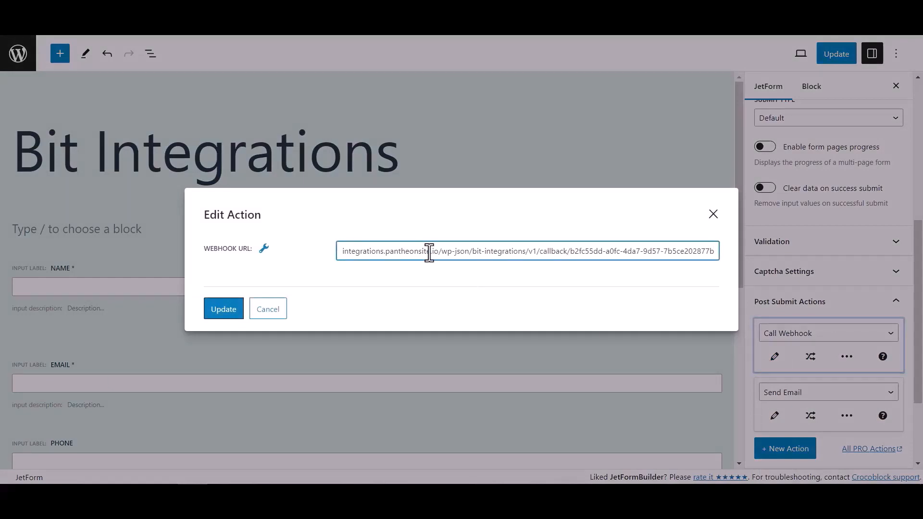
{"action": "left_click", "coordinate": [238, 310]}
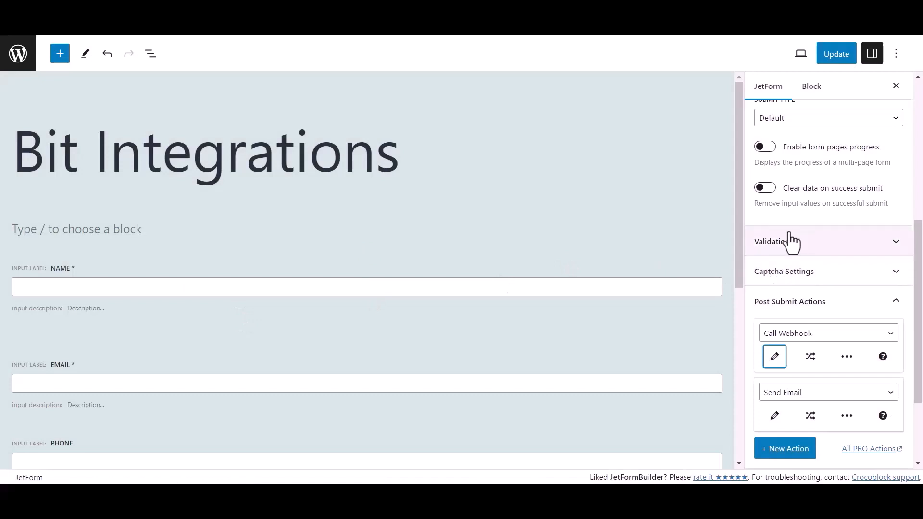
{"action": "left_click", "coordinate": [842, 55]}
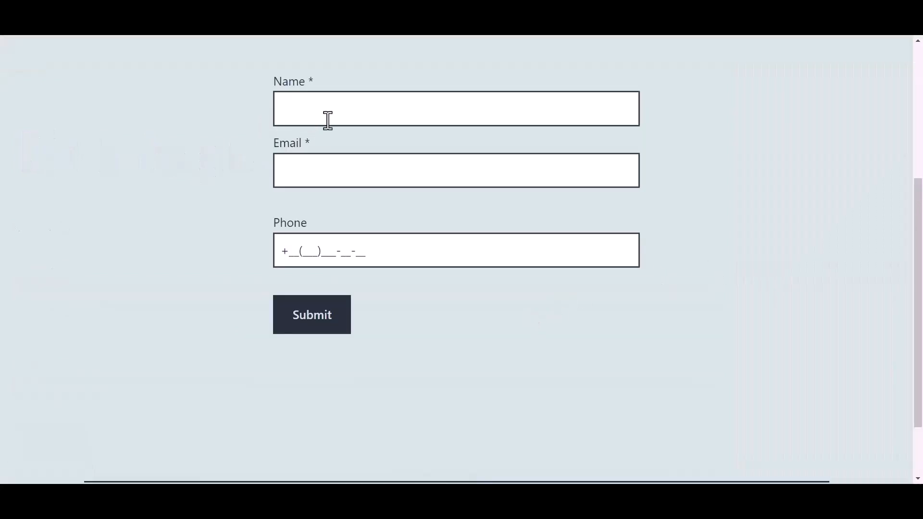
Step: Enter Bit Integrations as the name and fill in the contact's email on the published form
{"action": "left_click", "coordinate": [347, 111]}
{"action": "type", "text": "Bit"}
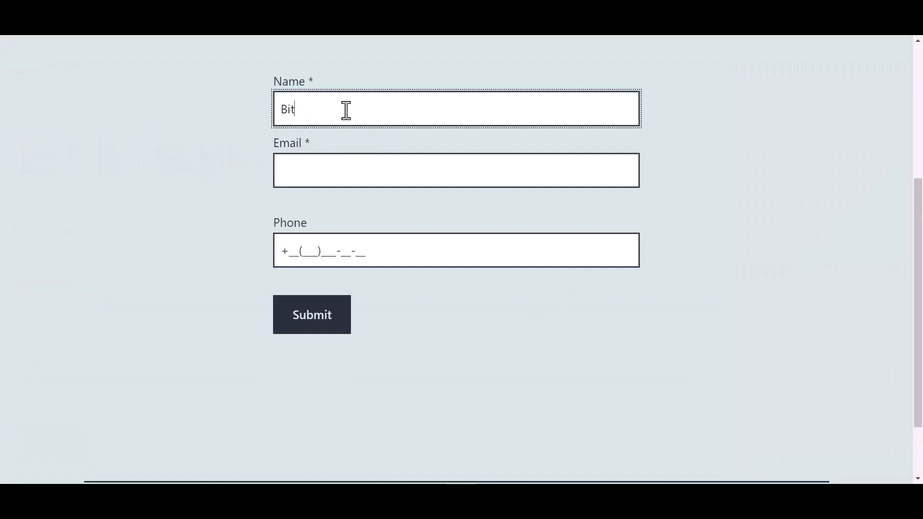
{"action": "type", "text": " Integrations"}
{"action": "key", "text": "Tab"}
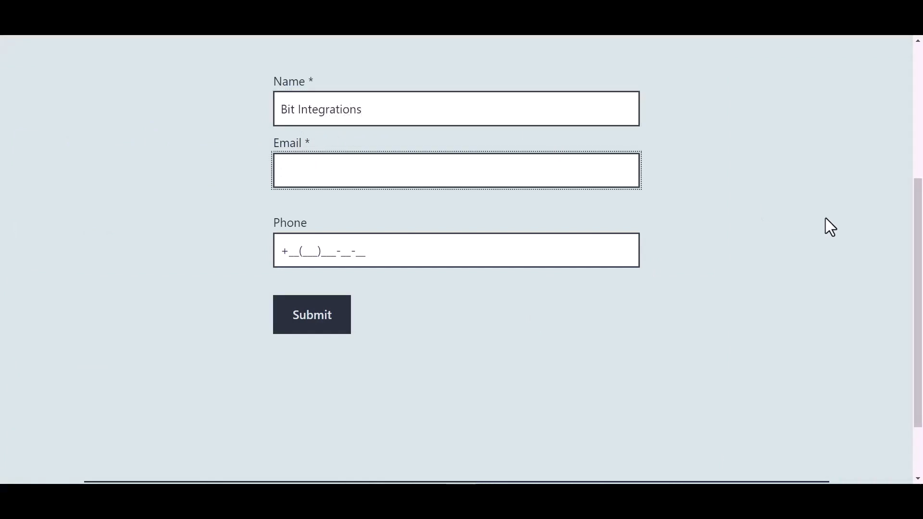
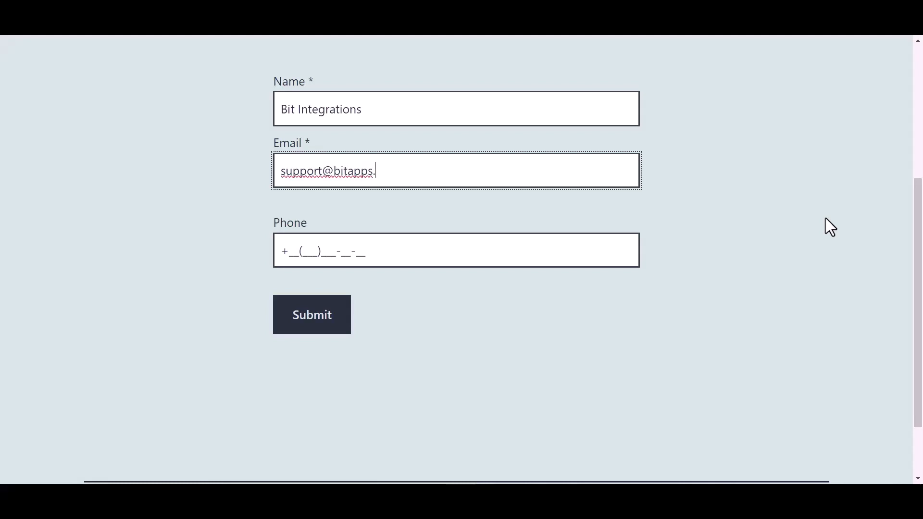
Step: Fill in the phone number and submit the test form
{"action": "left_click", "coordinate": [356, 251]}
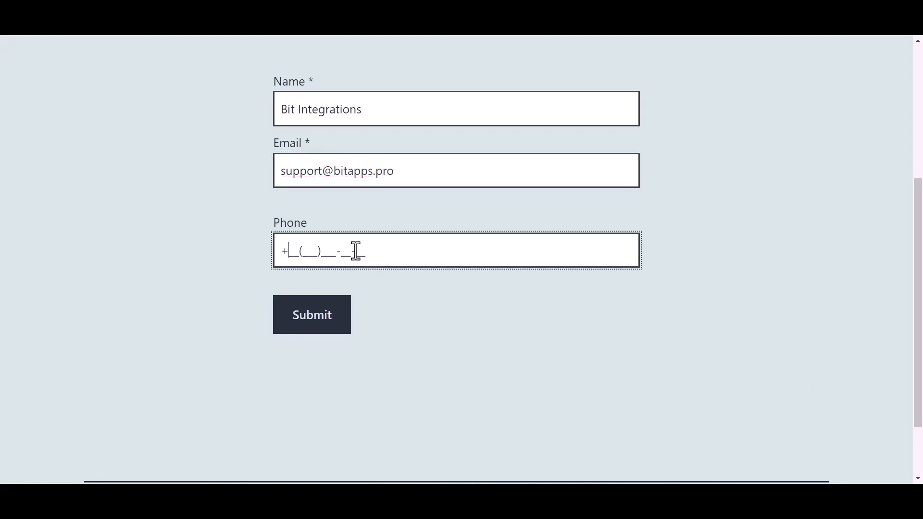
{"action": "type", "text": "44(455)566-6_-__"}
{"action": "left_click", "coordinate": [323, 332]}
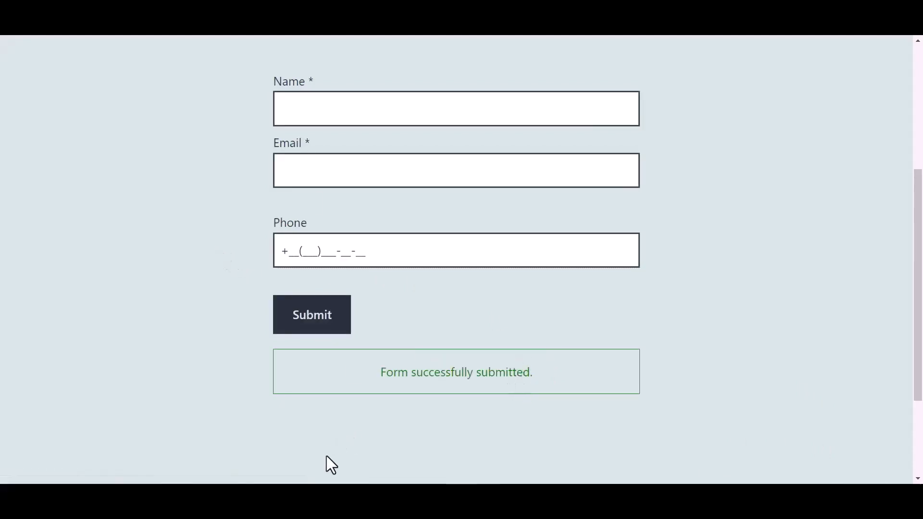
Step: Return to the Bit Integrations setup, review the fetched response fields and choose Zoho Bigin as the action
{"action": "left_click", "coordinate": [193, 497]}
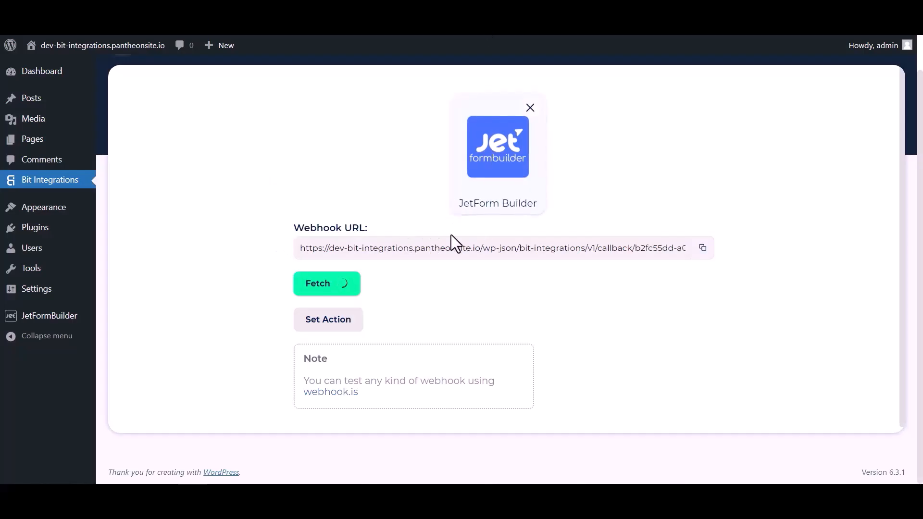
{"action": "scroll", "coordinate": [477, 293], "scroll_direction": "down", "scroll_amount": 4}
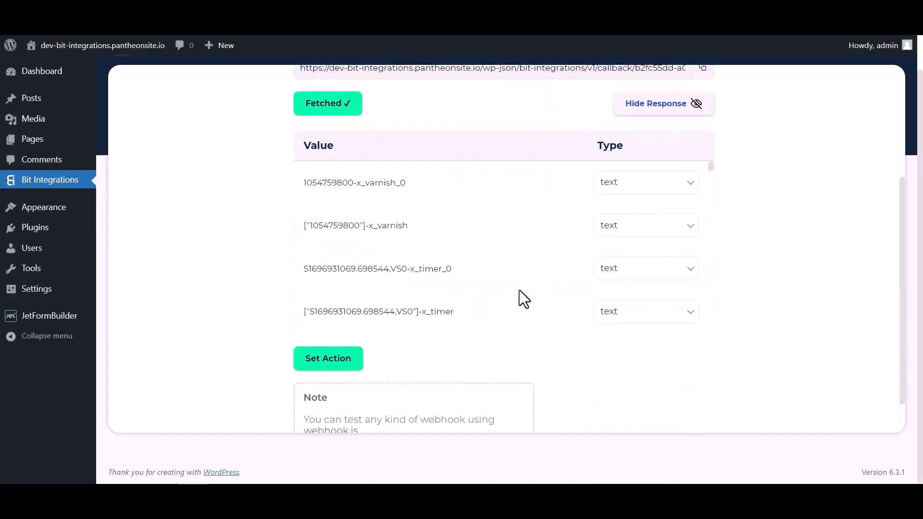
{"action": "scroll", "coordinate": [501, 202], "scroll_direction": "down", "scroll_amount": 7}
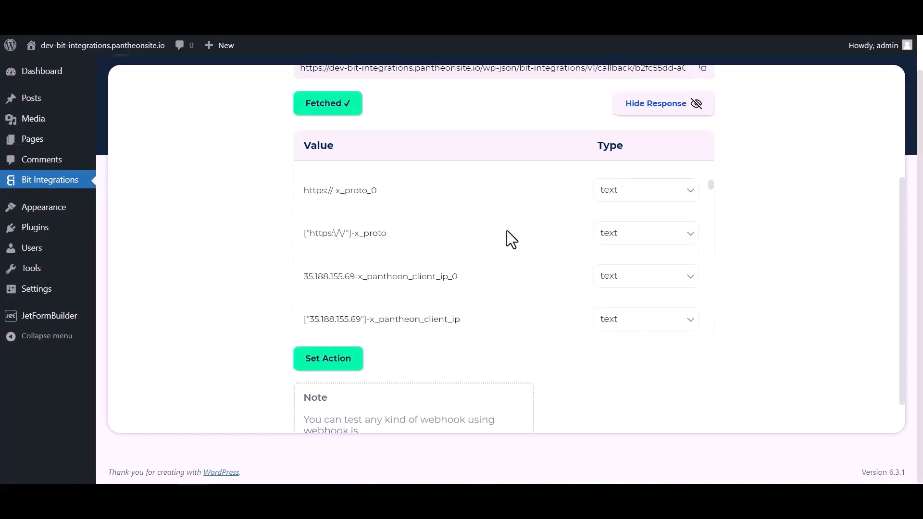
{"action": "scroll", "coordinate": [507, 231], "scroll_direction": "down", "scroll_amount": 10}
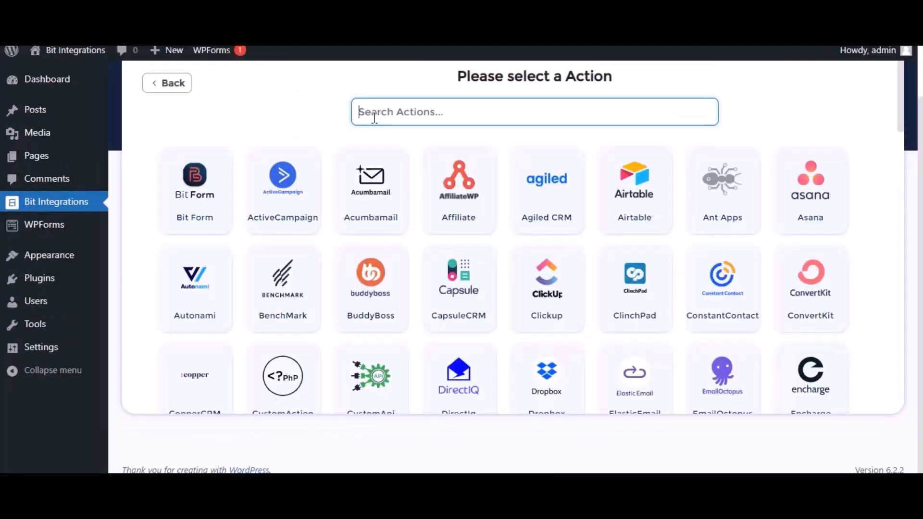
{"action": "type", "text": "bigin"}
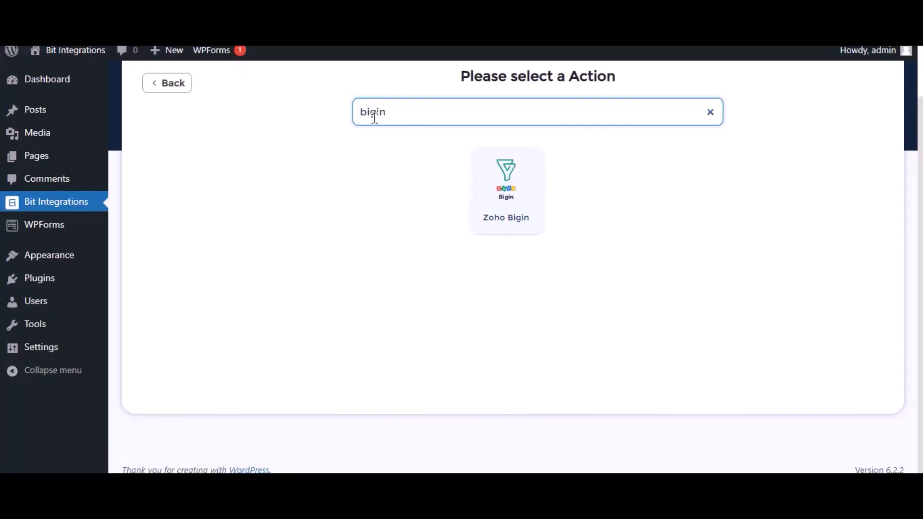
{"action": "left_click", "coordinate": [528, 188]}
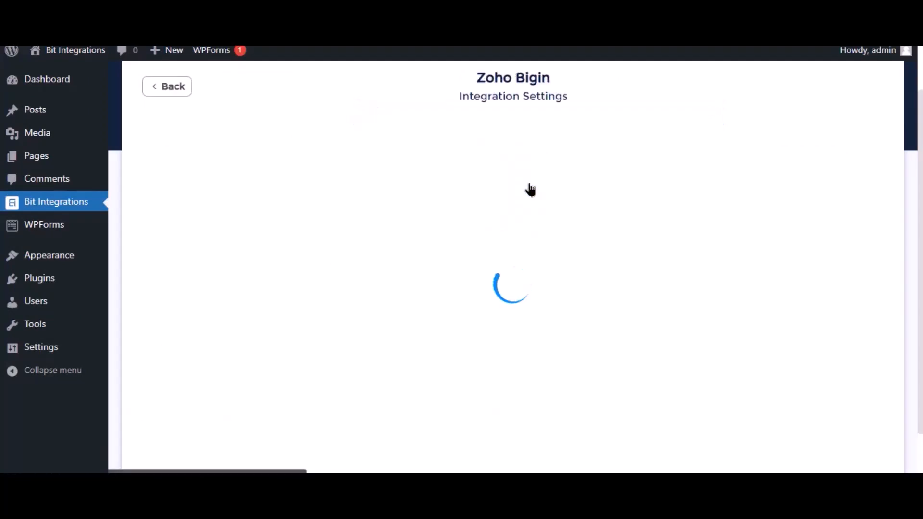
Step: Keep Zoho Bigin as the integration name and select zoho.com as the data center
{"action": "left_click", "coordinate": [175, 177]}
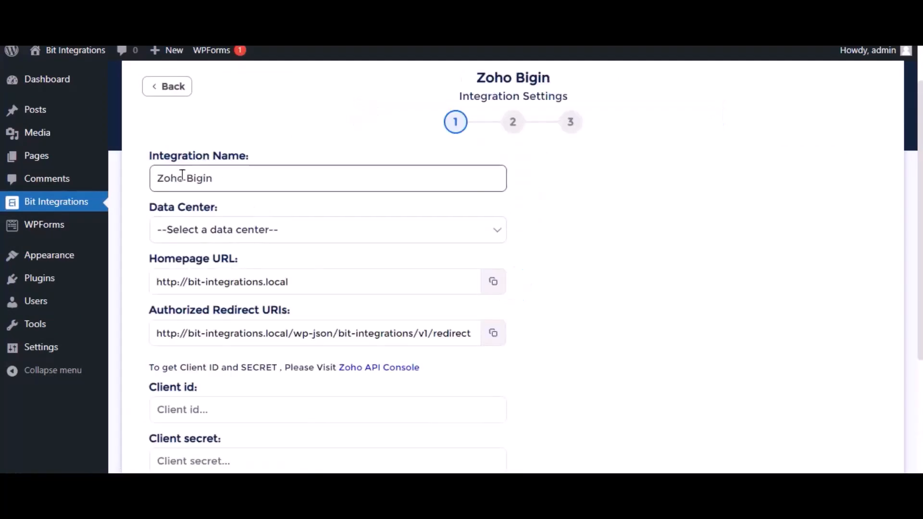
{"action": "left_click_drag", "start_coordinate": [248, 173], "coordinate": [155, 177]}
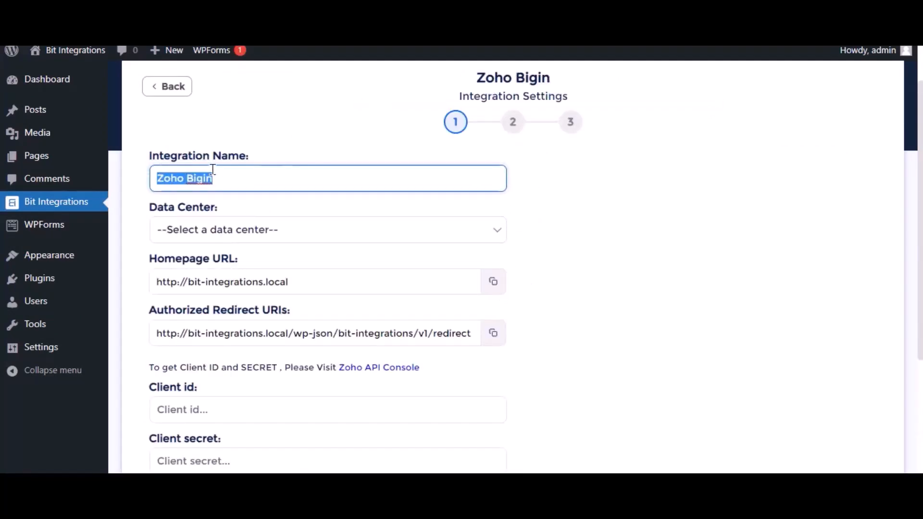
{"action": "left_click", "coordinate": [252, 234]}
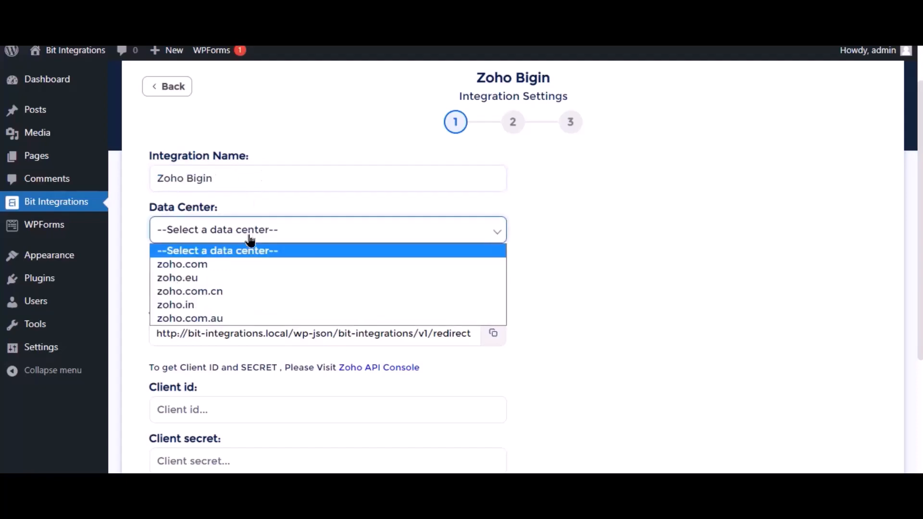
{"action": "left_click", "coordinate": [241, 268]}
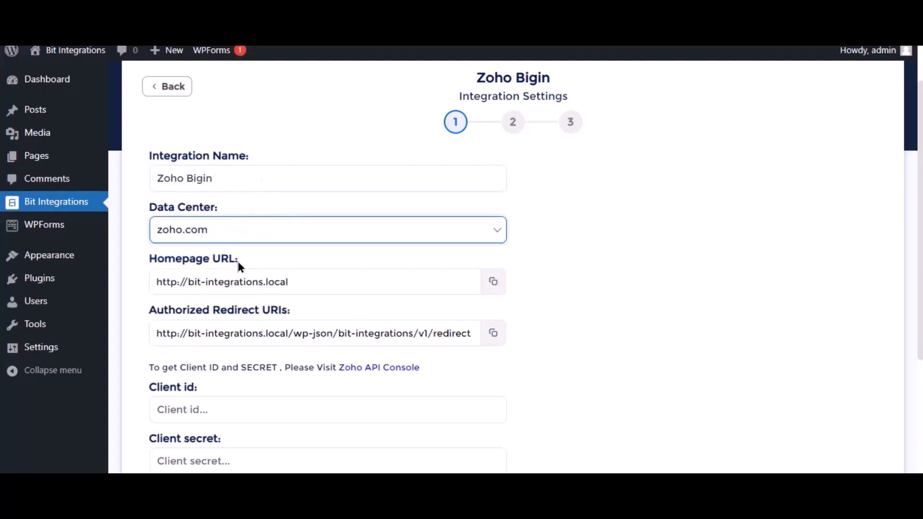
Step: Open the Zoho API Console from the integration settings and start a new server-based client named Bit Integrations
{"action": "scroll", "coordinate": [317, 259], "scroll_direction": "down", "scroll_amount": 3}
{"action": "left_click", "coordinate": [217, 262]}
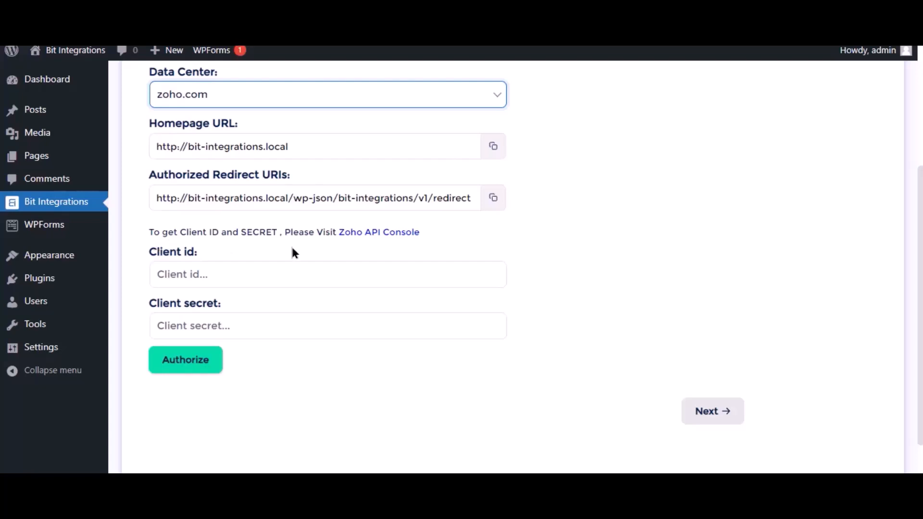
{"action": "left_click", "coordinate": [392, 233]}
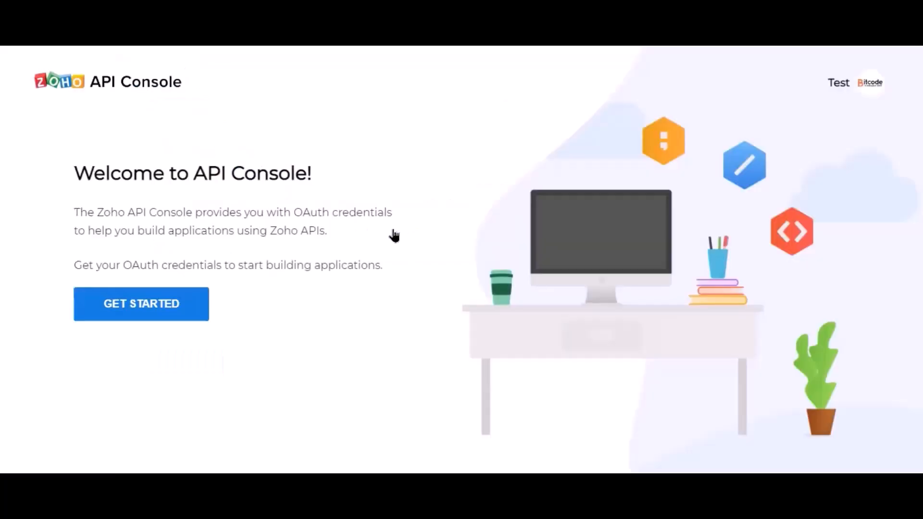
{"action": "left_click", "coordinate": [161, 315]}
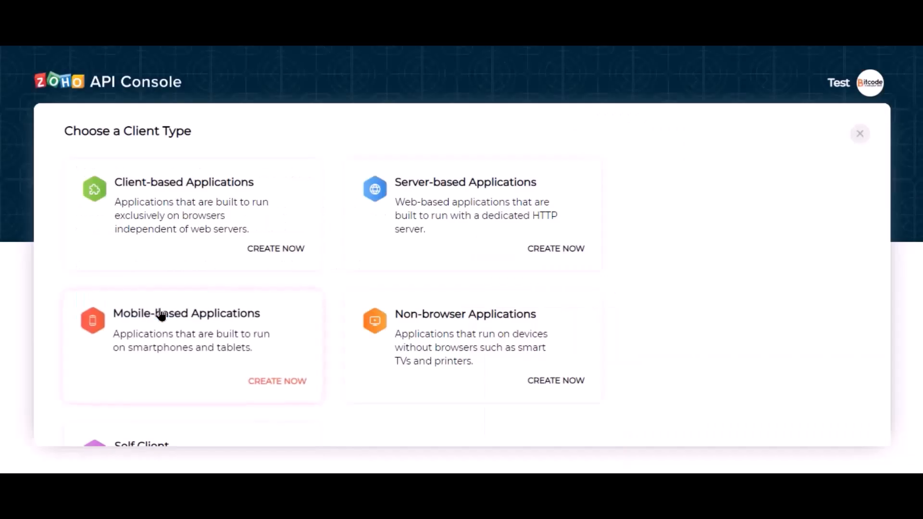
{"action": "left_click", "coordinate": [429, 242]}
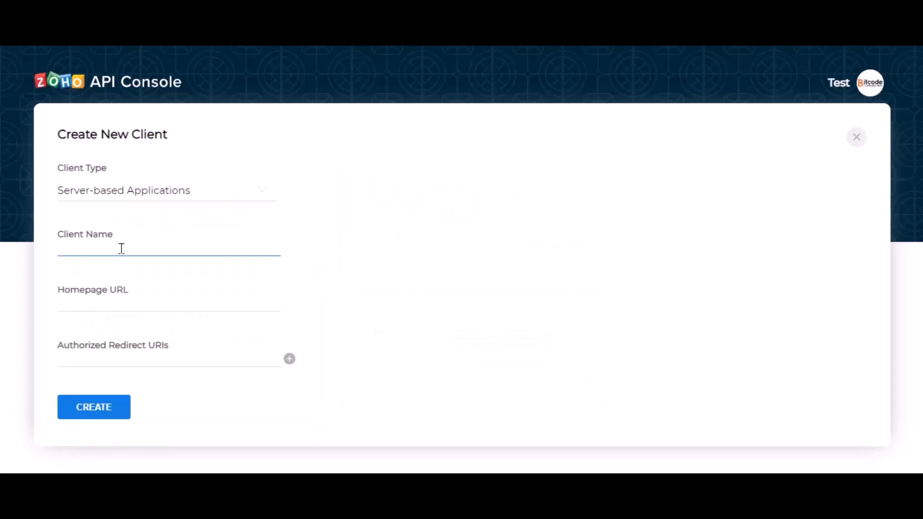
{"action": "type", "text": "Bit Integrations"}
{"action": "left_click", "coordinate": [148, 308]}
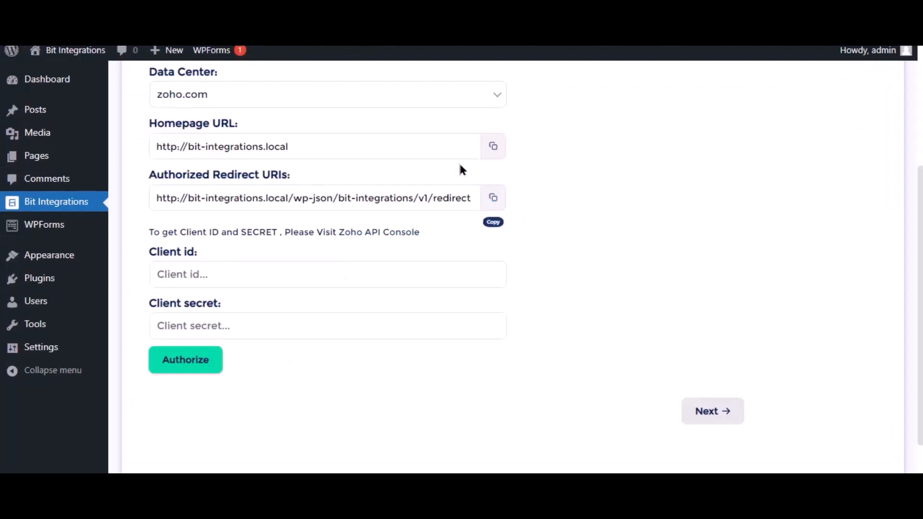
{"action": "left_click", "coordinate": [493, 146]}
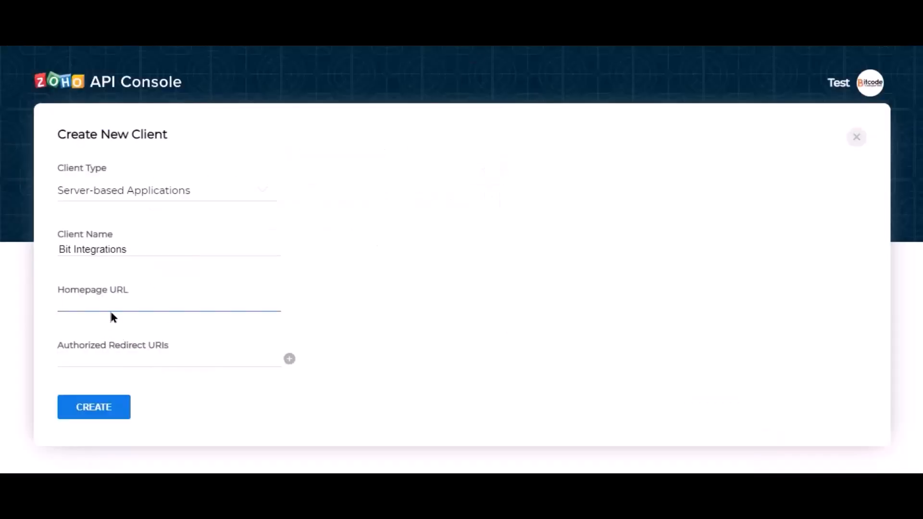
{"action": "key", "text": "ctrl+v"}
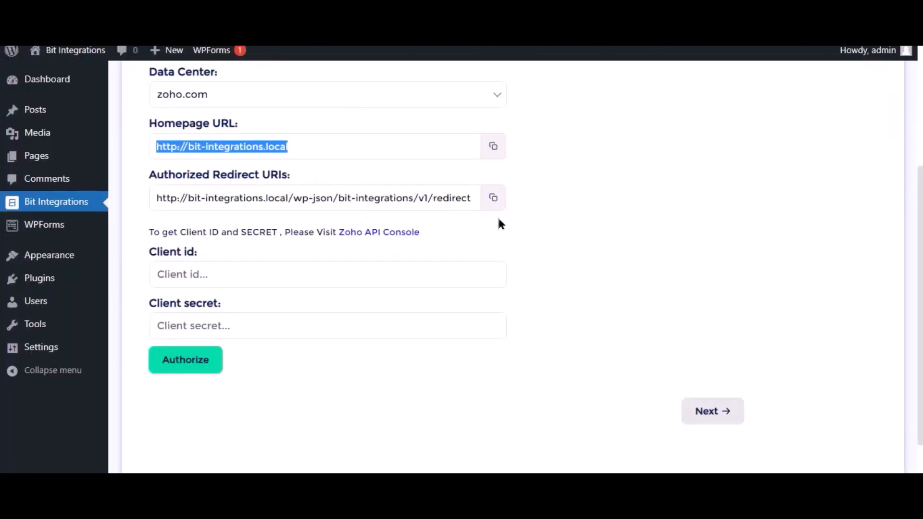
Step: Copy the authorized redirect URI from the Bit Integrations settings into the Zoho client form and create the client
{"action": "left_click", "coordinate": [494, 197]}
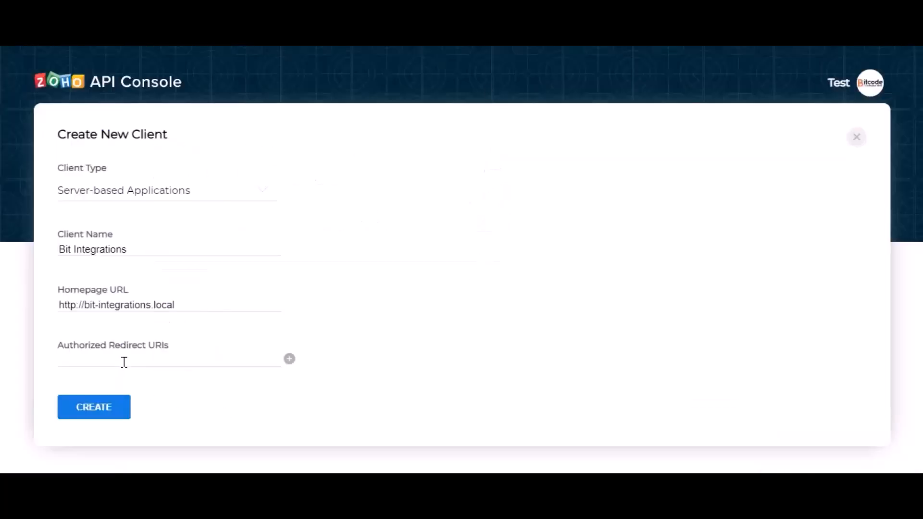
{"action": "left_click", "coordinate": [125, 360]}
{"action": "key", "text": "ctrl+v"}
{"action": "left_click", "coordinate": [260, 374]}
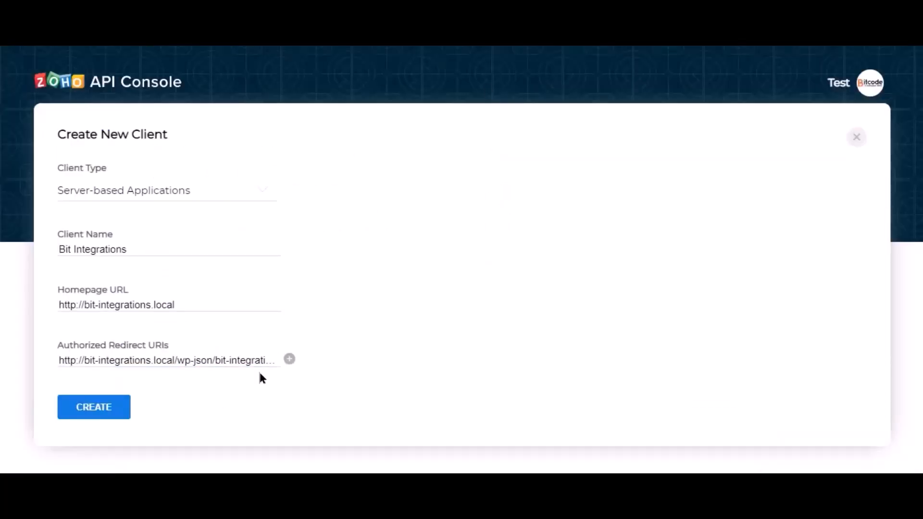
{"action": "left_click", "coordinate": [94, 413]}
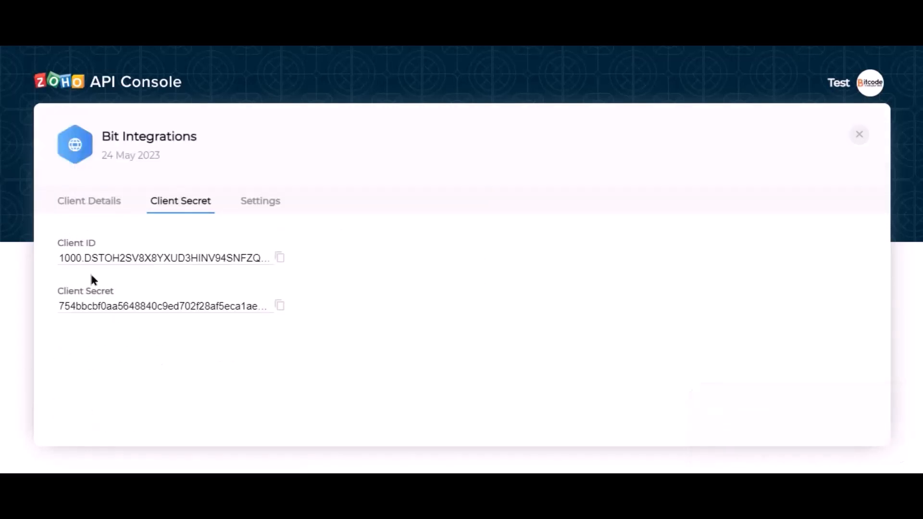
Step: Copy the client ID and client secret from the Zoho API Console into the matching fields of the Bit Integrations settings
{"action": "left_click", "coordinate": [280, 257]}
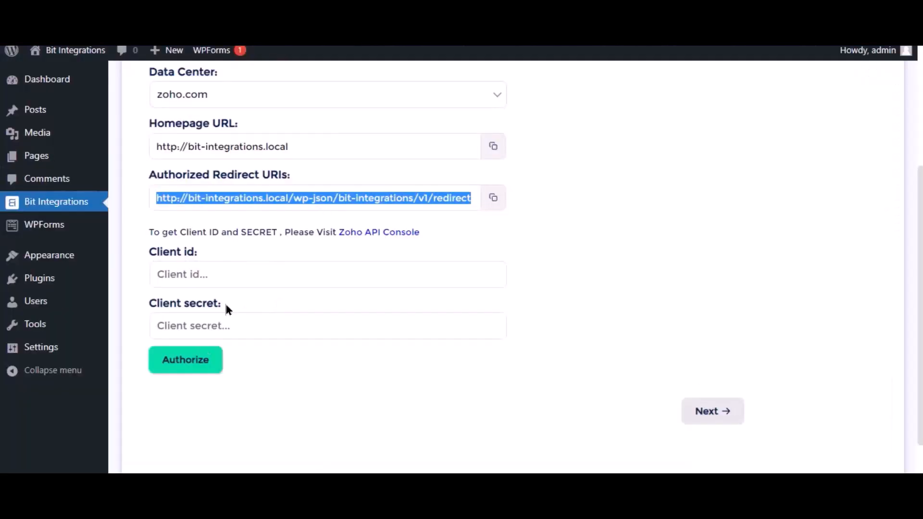
{"action": "left_click", "coordinate": [225, 275]}
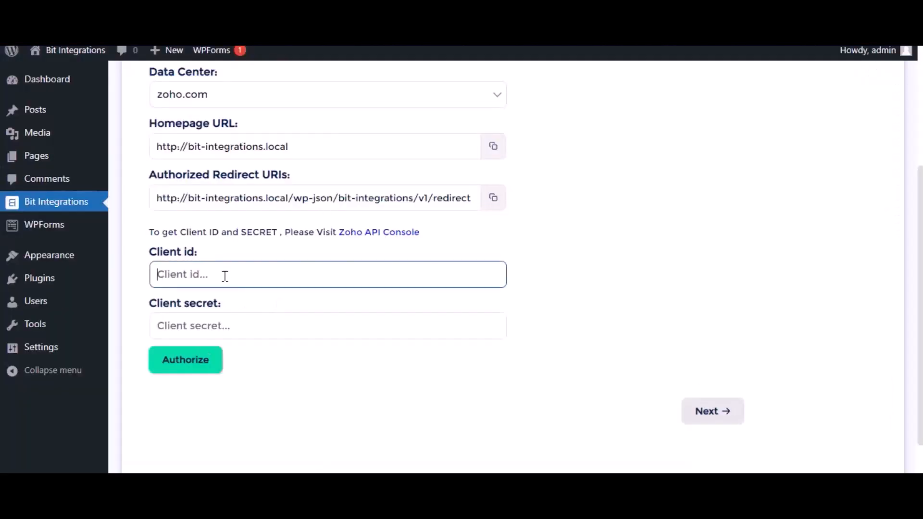
{"action": "key", "text": "ctrl+v"}
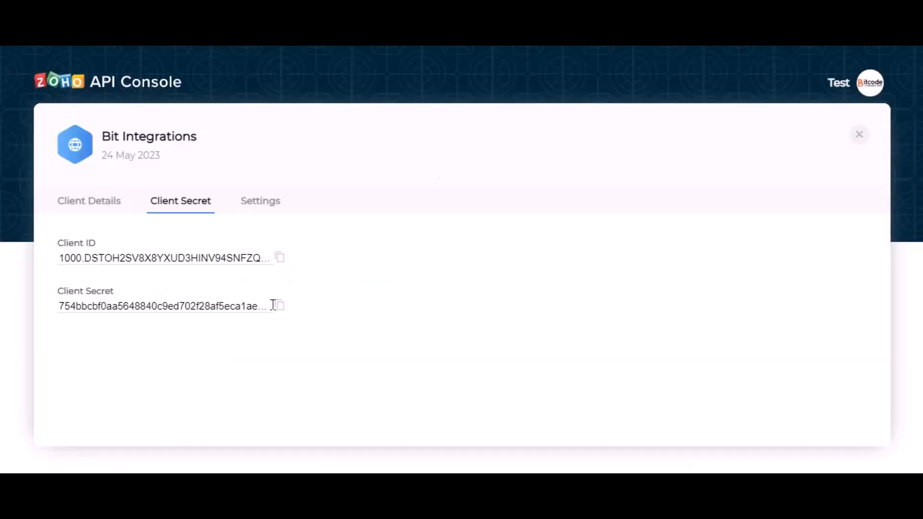
{"action": "left_click", "coordinate": [280, 305]}
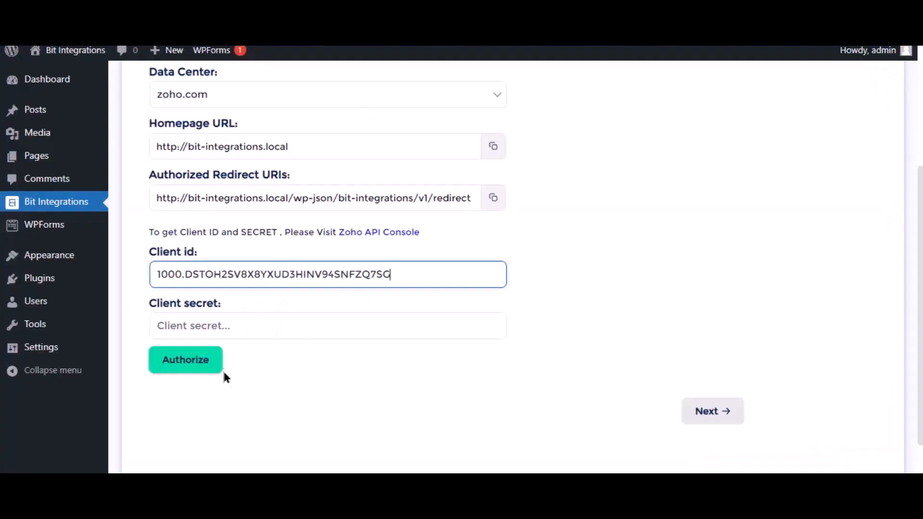
{"action": "left_click", "coordinate": [214, 325]}
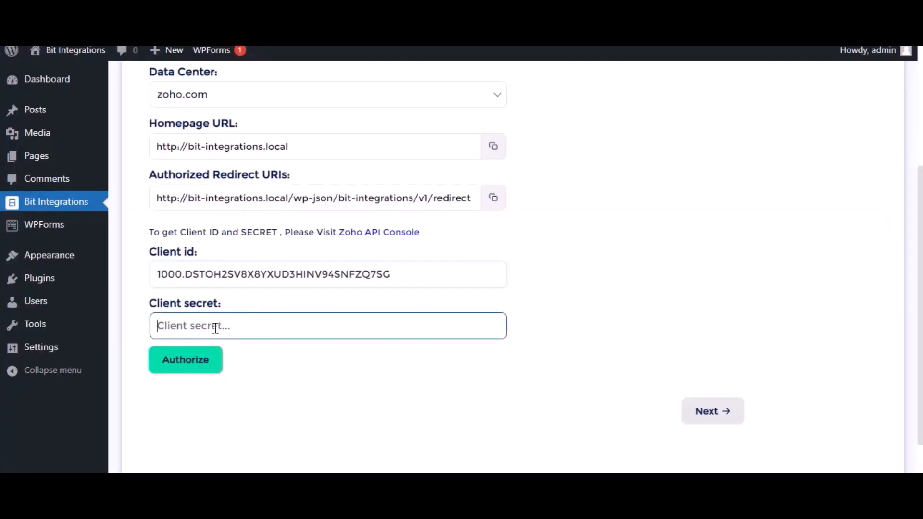
{"action": "key", "text": "ctrl+v"}
{"action": "left_click", "coordinate": [300, 393]}
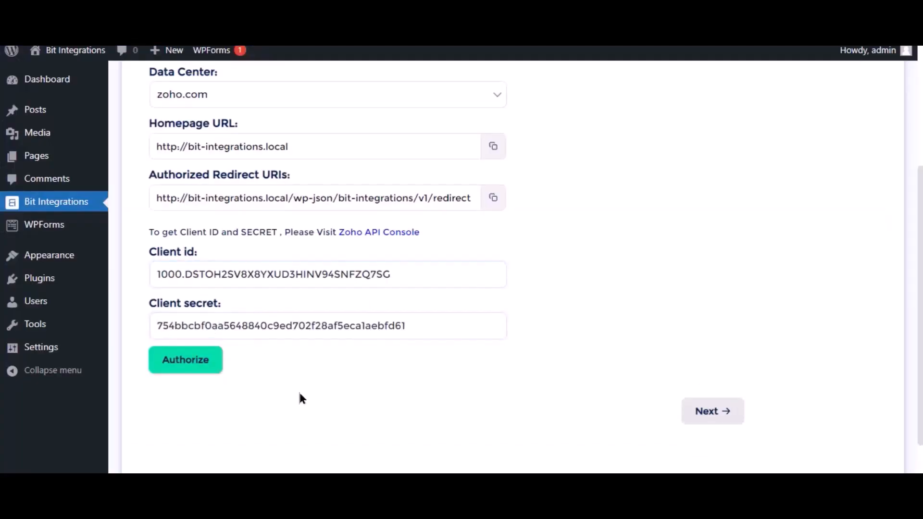
Step: Authorize the Zoho Bigin connection, accept the requested data access and continue to the module settings
{"action": "left_click", "coordinate": [197, 366]}
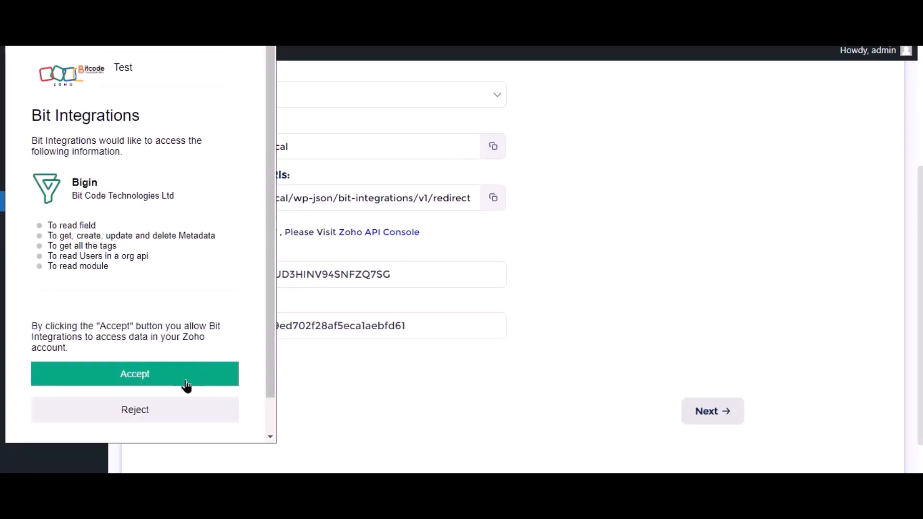
{"action": "left_click", "coordinate": [183, 384]}
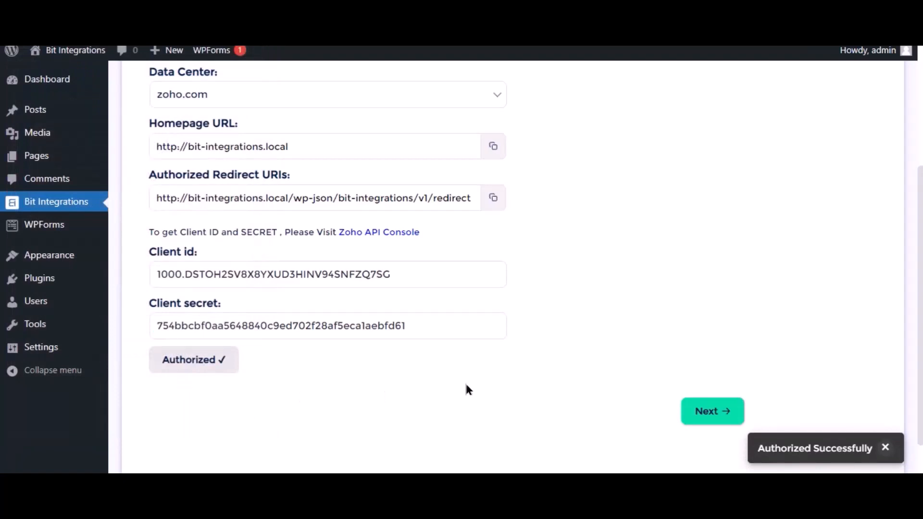
{"action": "left_click", "coordinate": [720, 418]}
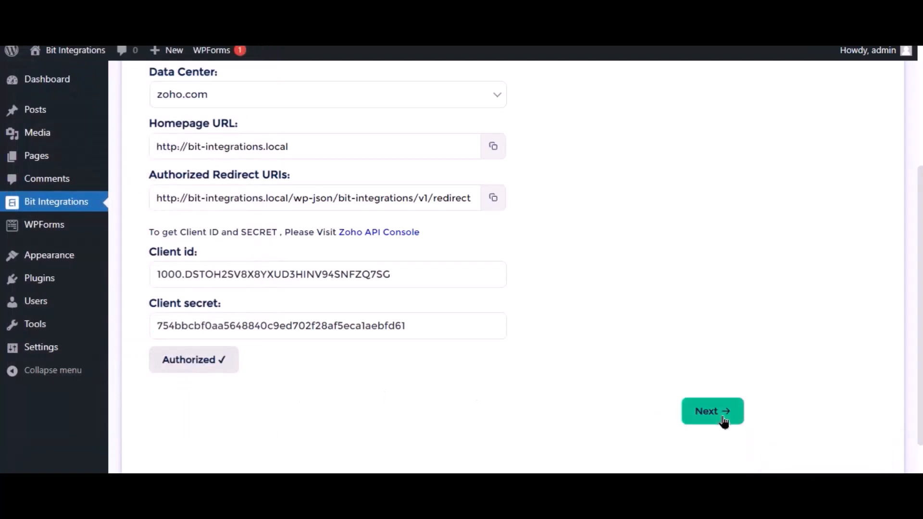
Step: Select the Contacts module and map the form's Name field to the Zoho field Last Name
{"action": "left_click", "coordinate": [436, 181]}
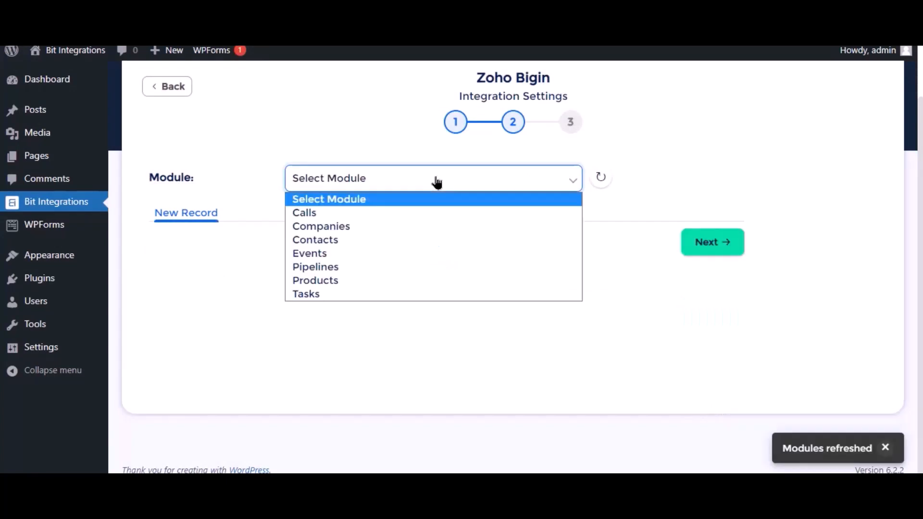
{"action": "left_click", "coordinate": [332, 241]}
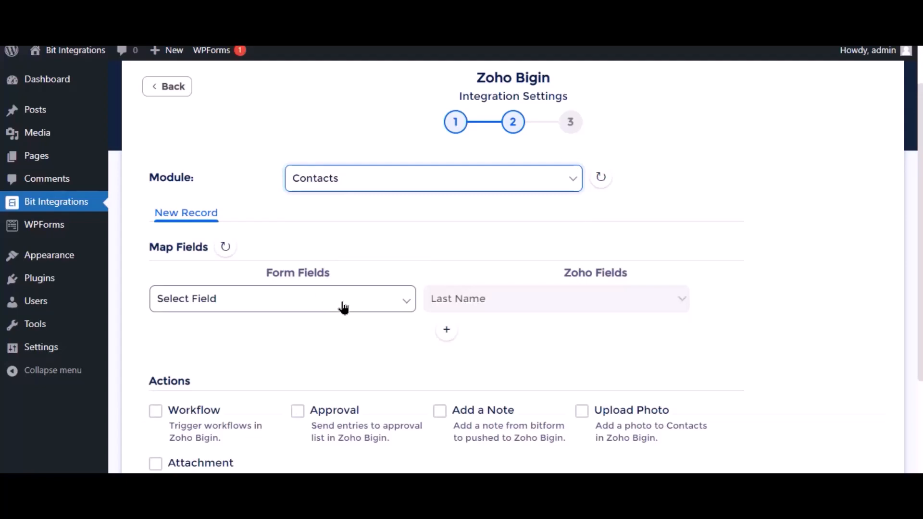
{"action": "left_click", "coordinate": [343, 308]}
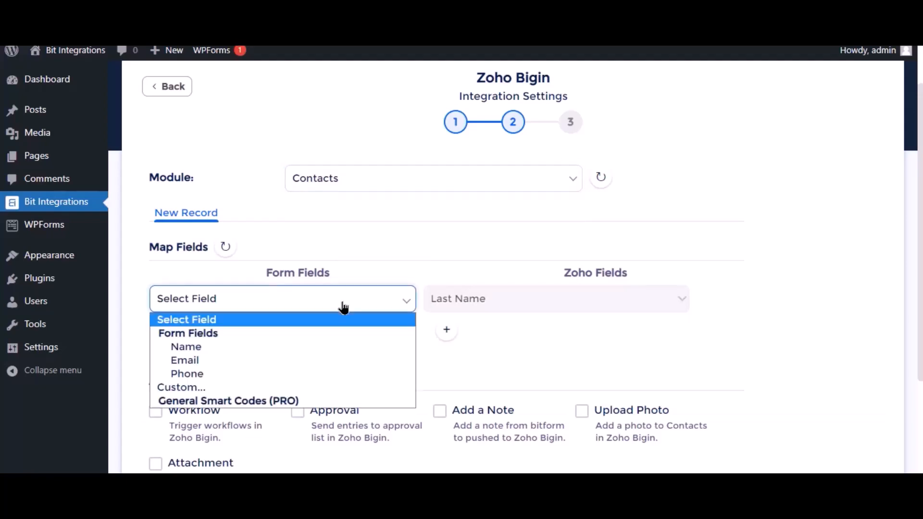
{"action": "left_click", "coordinate": [232, 352]}
Step: Add a second field mapping from the form's Email field to the Zoho field Email
{"action": "left_click", "coordinate": [448, 330]}
{"action": "left_click", "coordinate": [268, 332]}
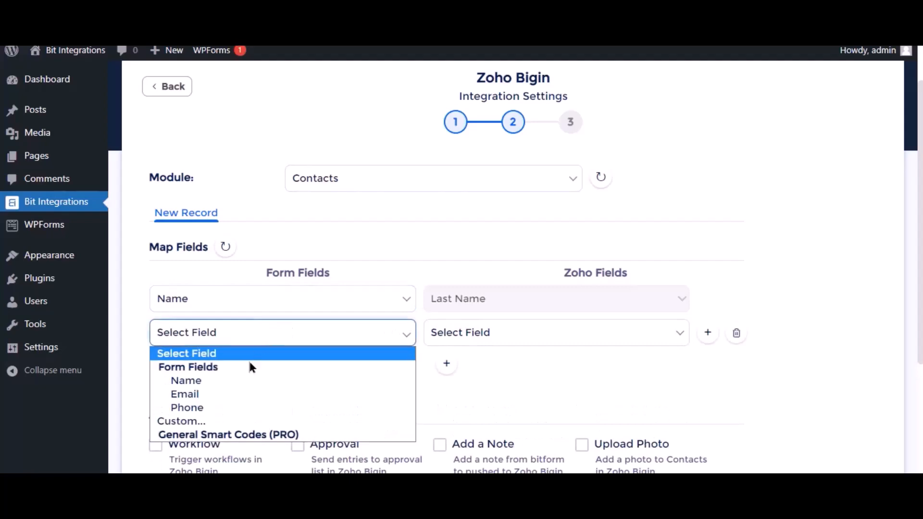
{"action": "left_click", "coordinate": [236, 394]}
{"action": "left_click", "coordinate": [524, 339]}
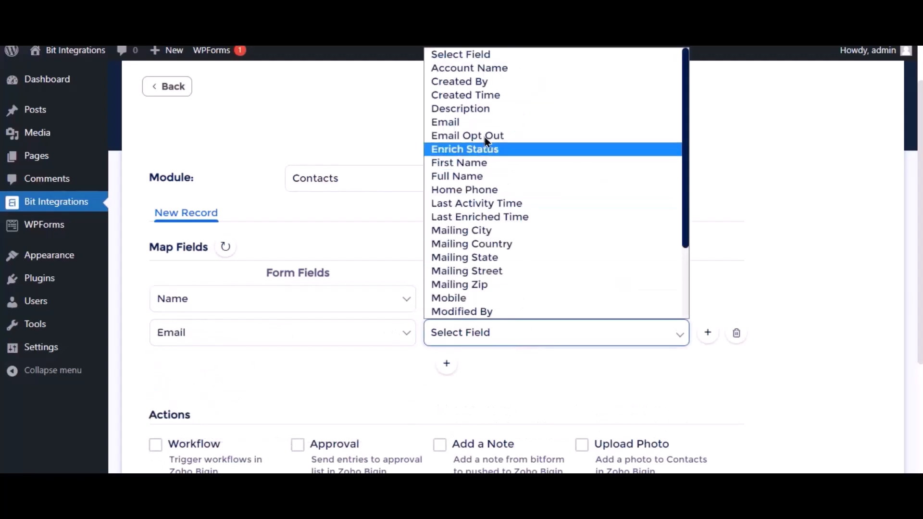
{"action": "left_click", "coordinate": [475, 126]}
Step: Leave the optional actions unselected, then finish and save the Zoho Bigin integration
{"action": "scroll", "coordinate": [407, 379], "scroll_direction": "down", "scroll_amount": 3}
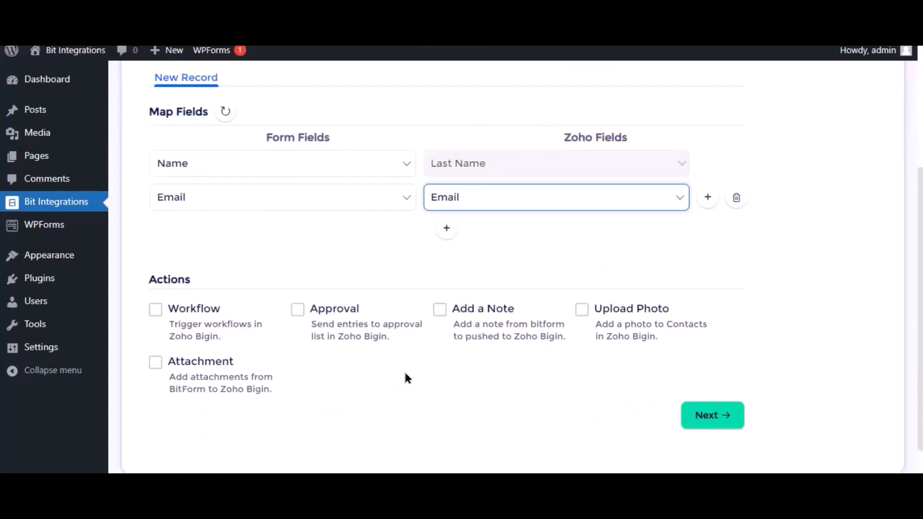
{"action": "scroll", "coordinate": [240, 302], "scroll_direction": "down", "scroll_amount": 1}
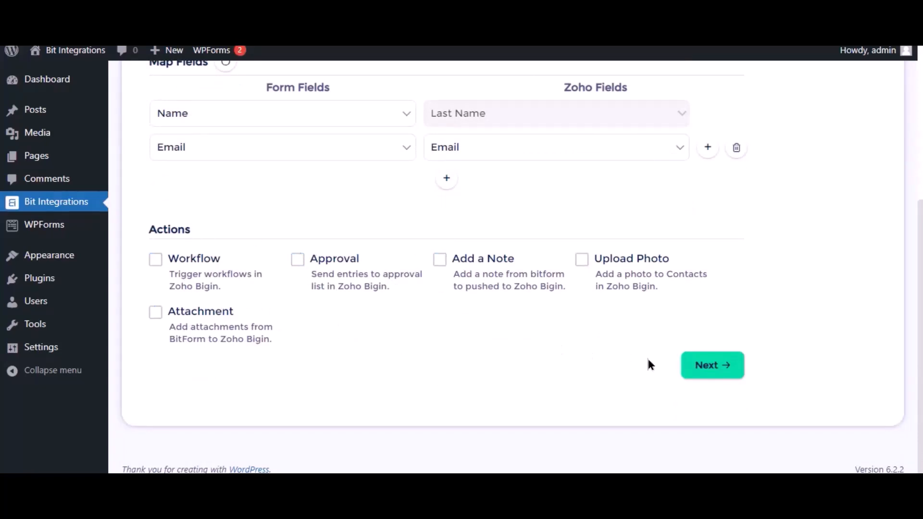
{"action": "left_click", "coordinate": [717, 370]}
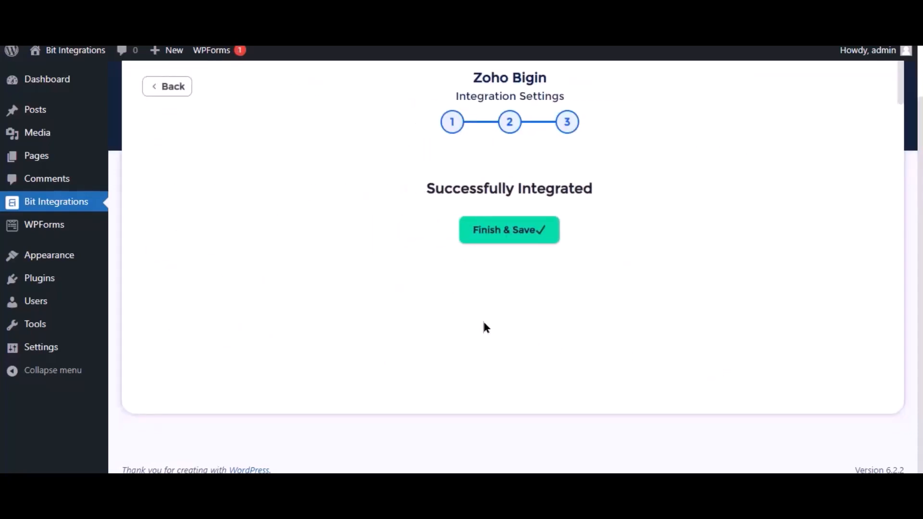
{"action": "left_click", "coordinate": [489, 240]}
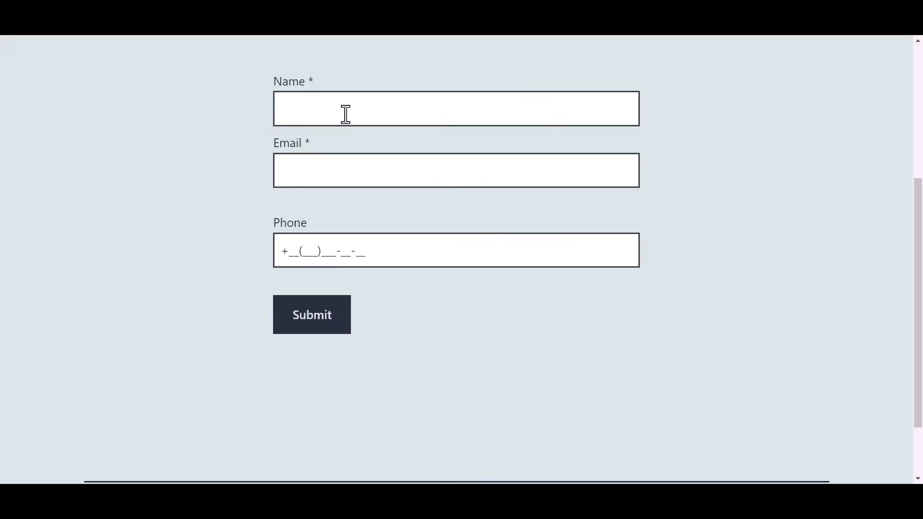
Step: Switch to the website's test form and enter Bit Integrations as the name
{"action": "left_click", "coordinate": [347, 110]}
{"action": "type", "text": "B"}
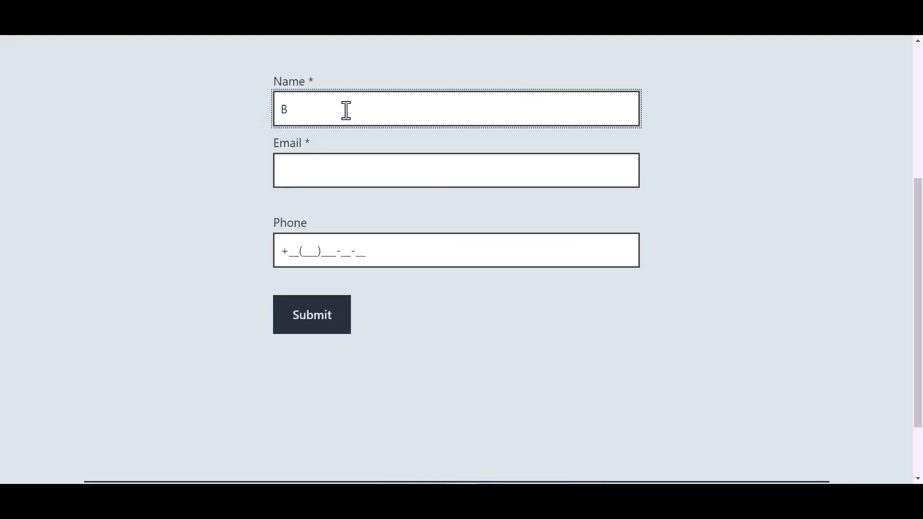
{"action": "type", "text": "it Integrations"}
Step: Fill in the test form's Email field with the support e-mail address
{"action": "left_click", "coordinate": [321, 167]}
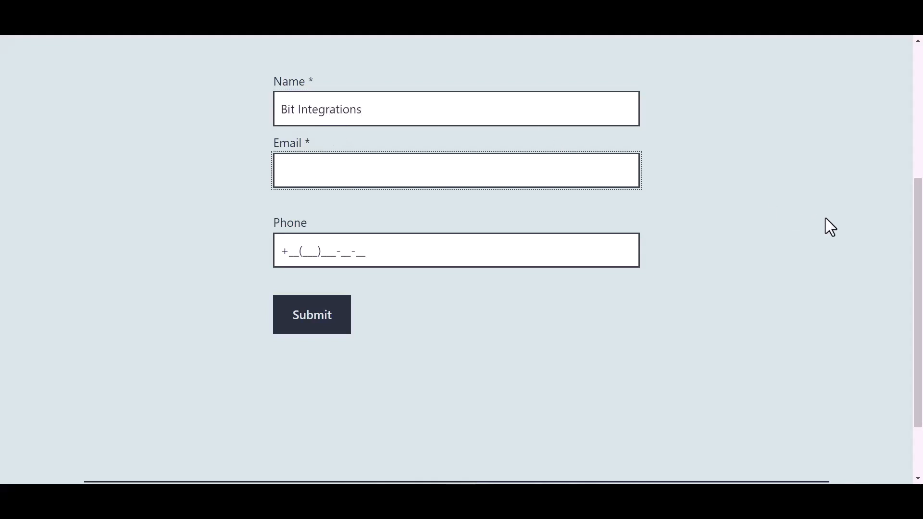
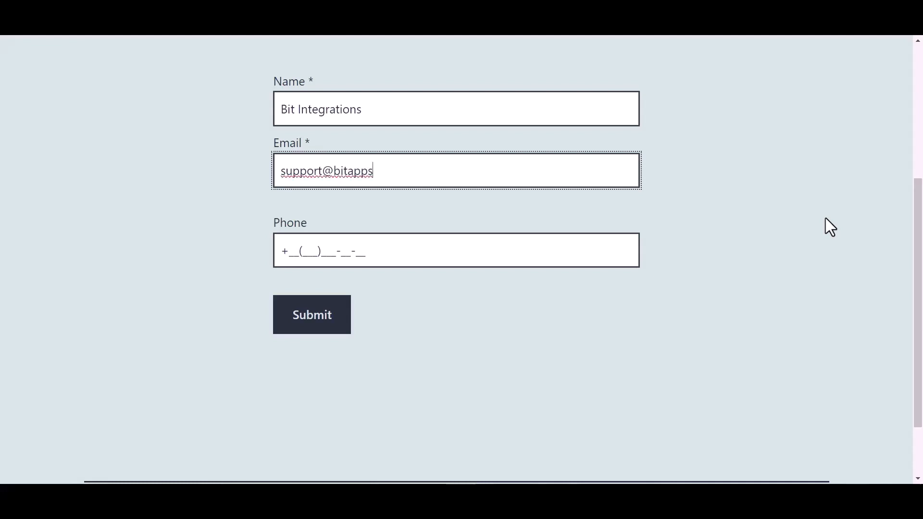
Step: Enter a phone number in the test form and submit it
{"action": "left_click", "coordinate": [356, 251]}
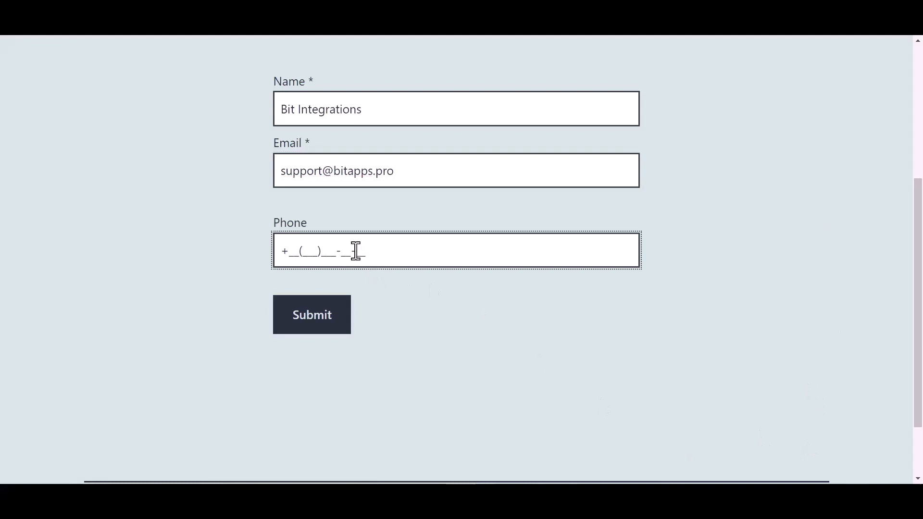
{"action": "type", "text": "44"}
{"action": "type", "text": "55)566-6_-__"}
{"action": "left_click", "coordinate": [321, 321]}
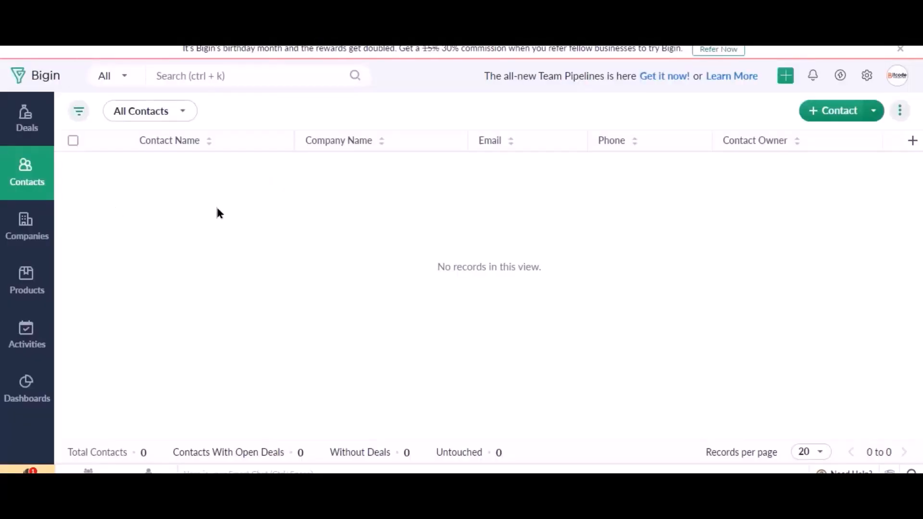
Step: Switch to Zoho Bigin and reload the All Contacts list to check for the submitted contact
{"action": "key", "text": "F5"}
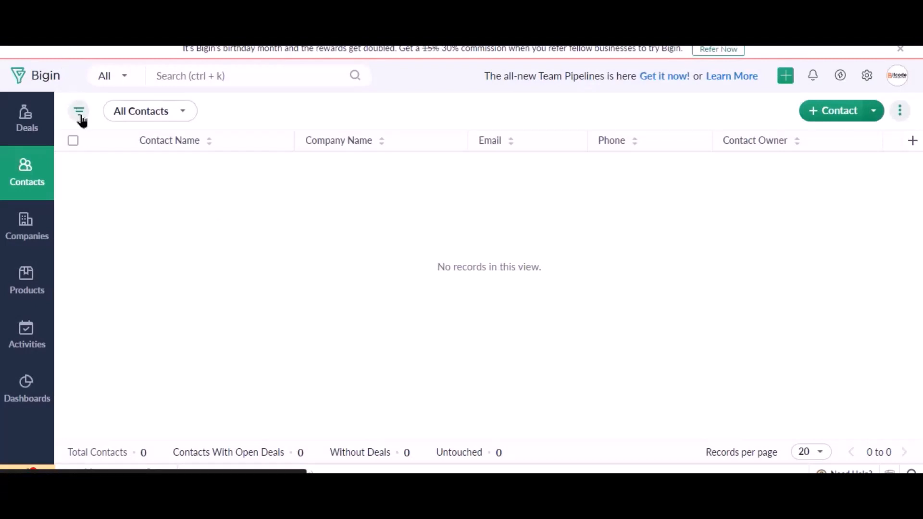